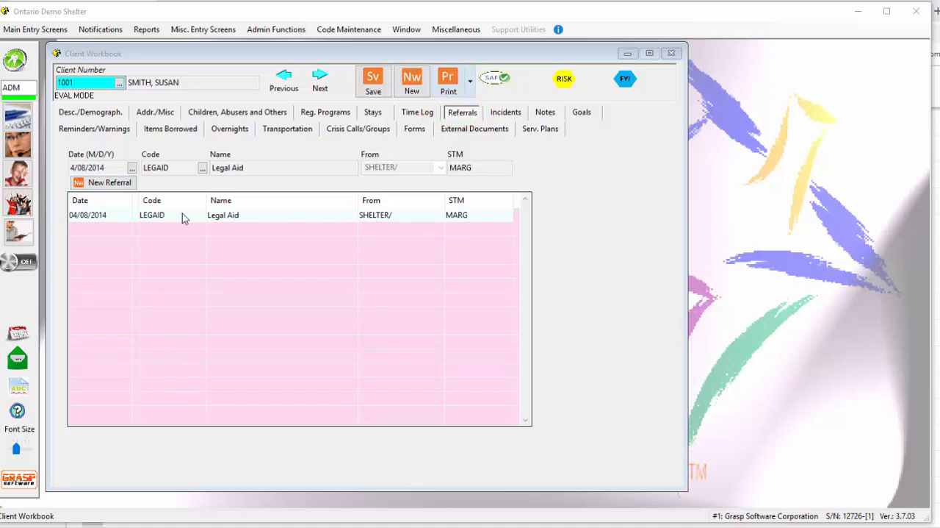
Open Calls and Walk-Ins, add LEGAID - Legal Aid to the call's referrals made, and close the call record.
{"action": "left_click", "coordinate": [22, 147]}
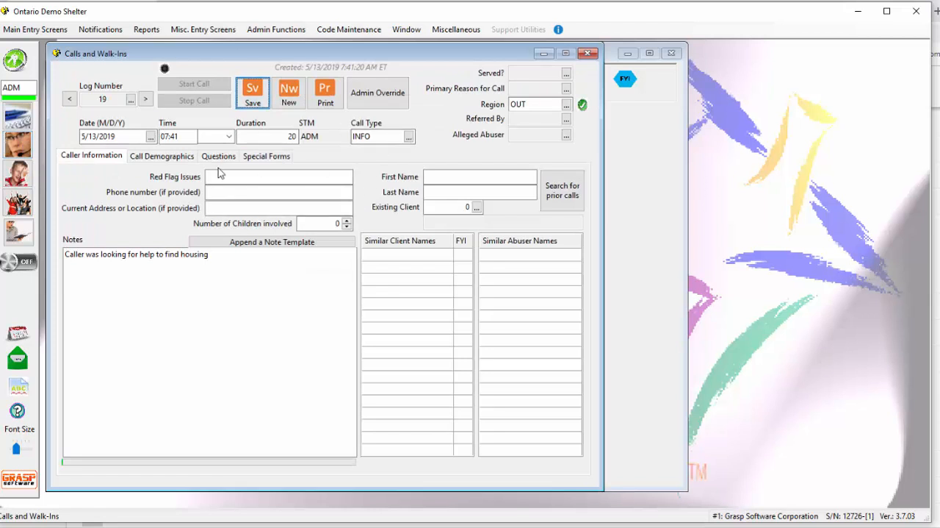
{"action": "left_click", "coordinate": [167, 158]}
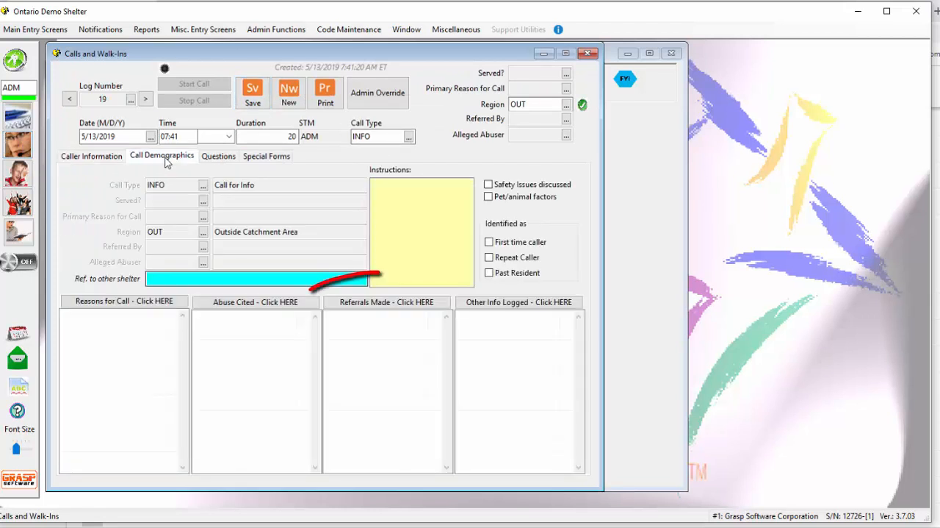
{"action": "left_click", "coordinate": [405, 303]}
{"action": "left_click", "coordinate": [361, 357]}
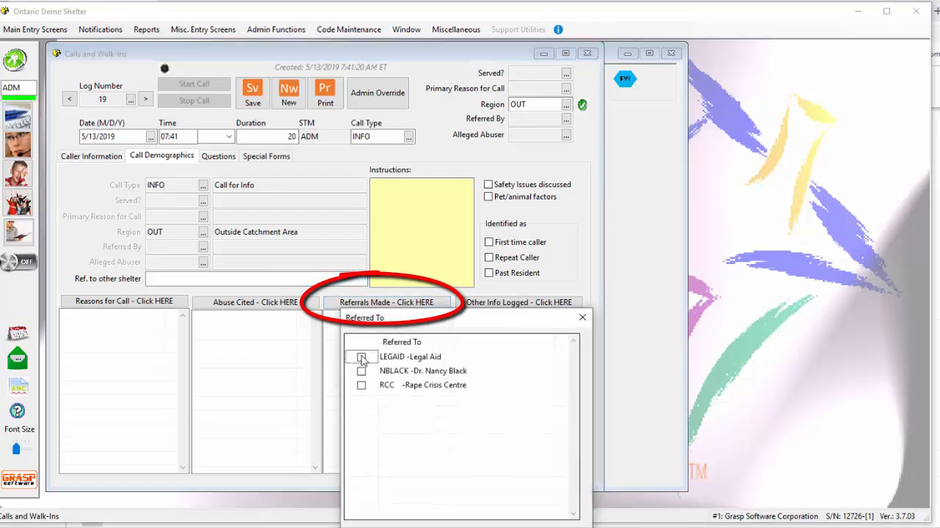
{"action": "left_click", "coordinate": [362, 357]}
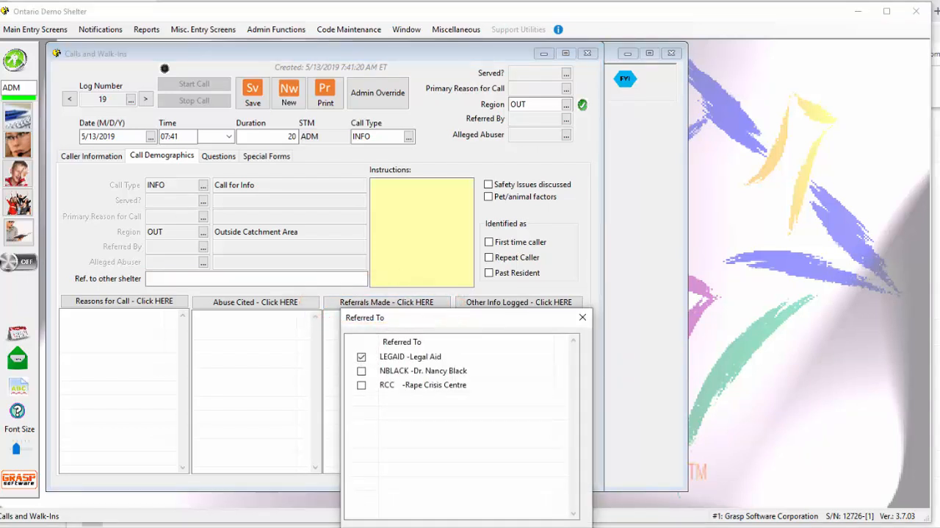
{"action": "left_click", "coordinate": [536, 515]}
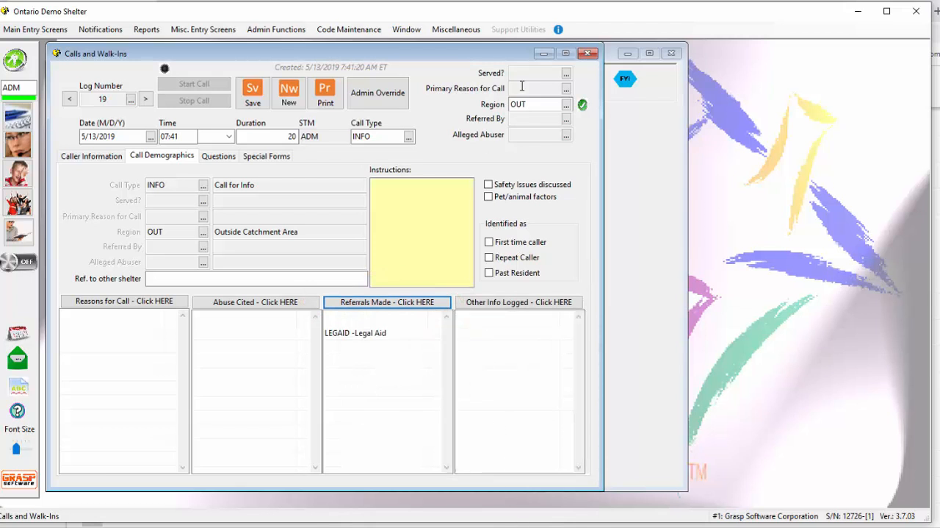
{"action": "left_click", "coordinate": [589, 54]}
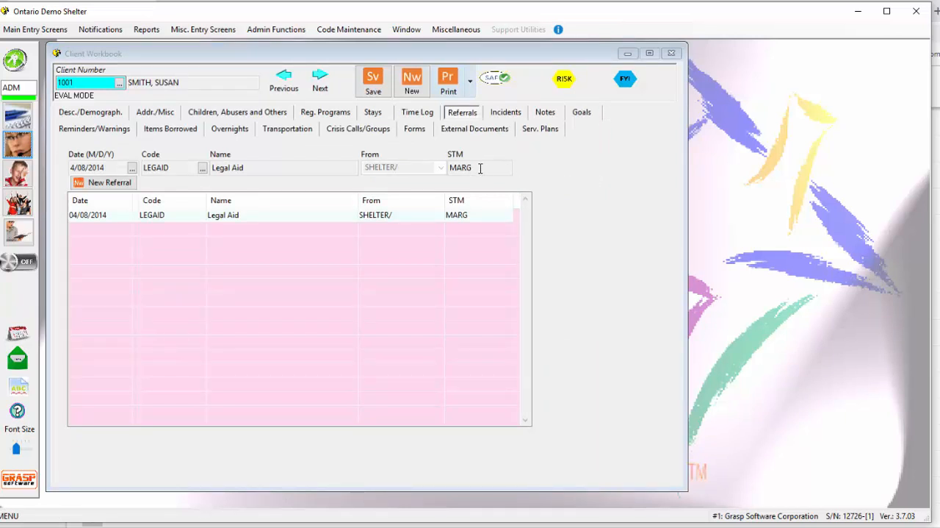
Add a new client referral dated 5/13/2019 to the doctor's service code, coming from SHELTER/ABRI, and save it.
{"action": "left_click", "coordinate": [112, 183]}
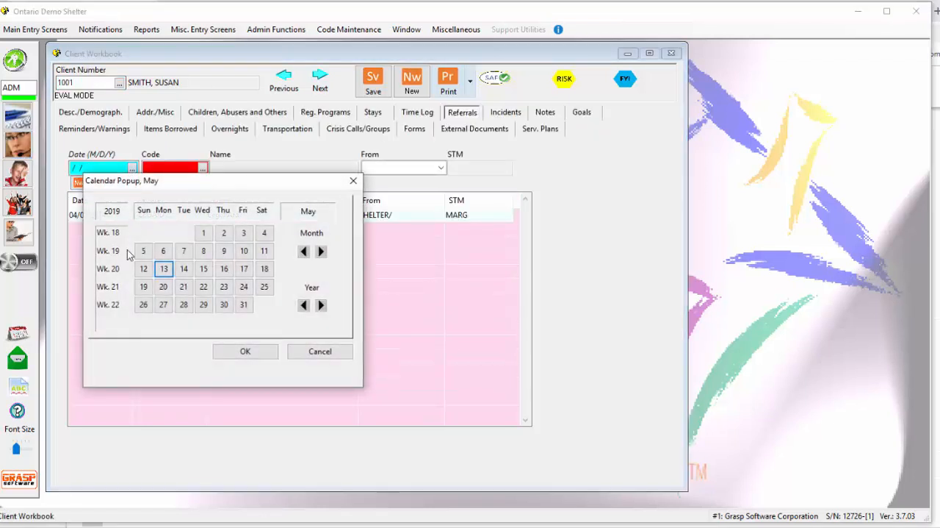
{"action": "double_click", "coordinate": [163, 268]}
{"action": "left_click", "coordinate": [202, 168]}
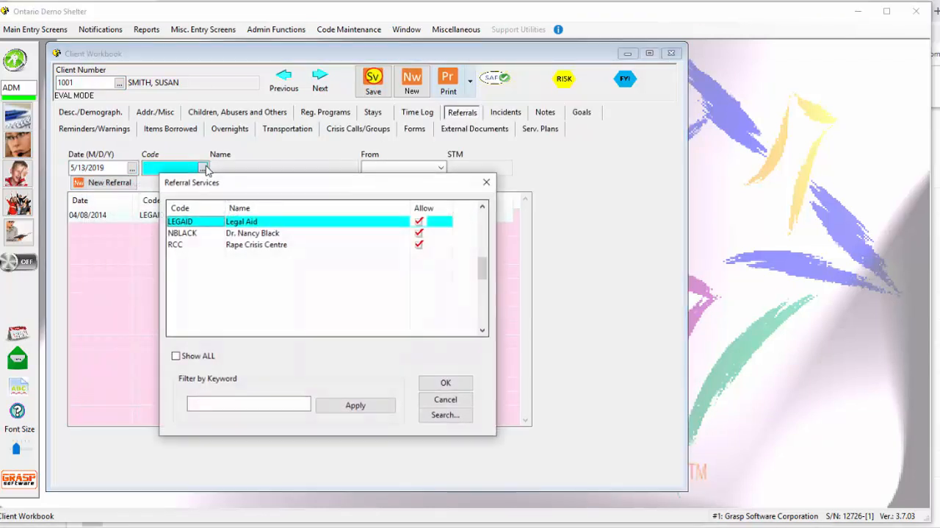
{"action": "double_click", "coordinate": [189, 233]}
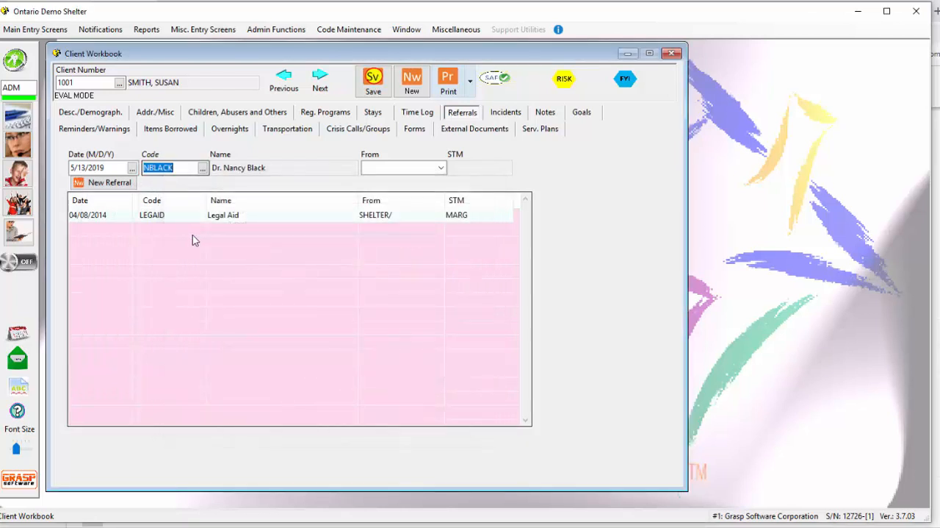
{"action": "left_click", "coordinate": [389, 168]}
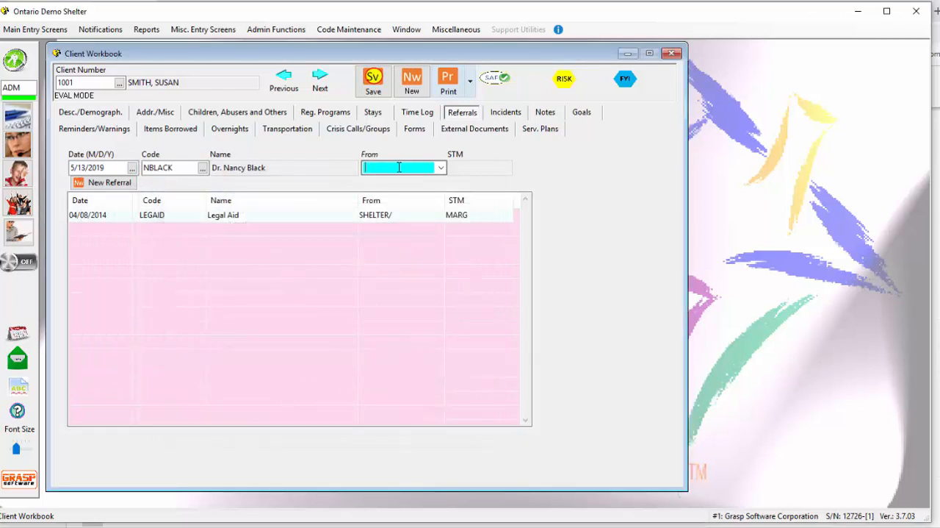
{"action": "left_click", "coordinate": [442, 168]}
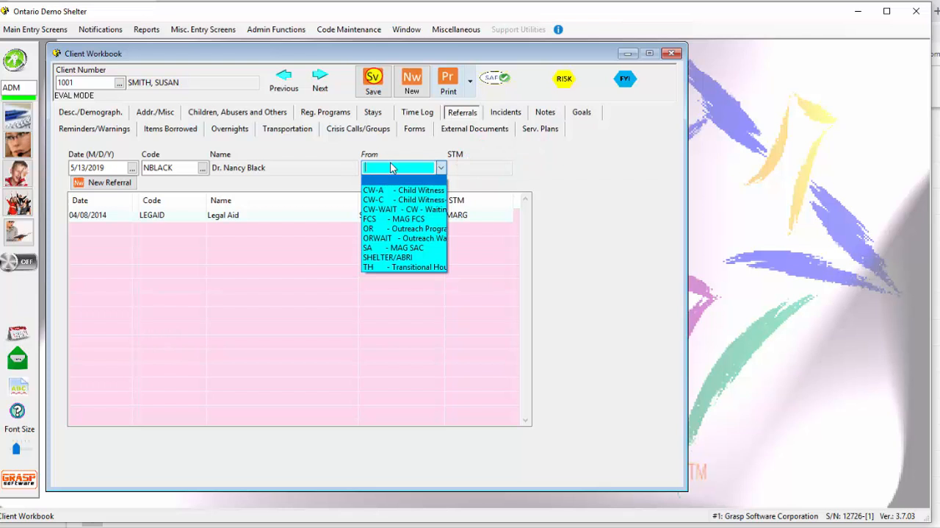
{"action": "left_click", "coordinate": [390, 258]}
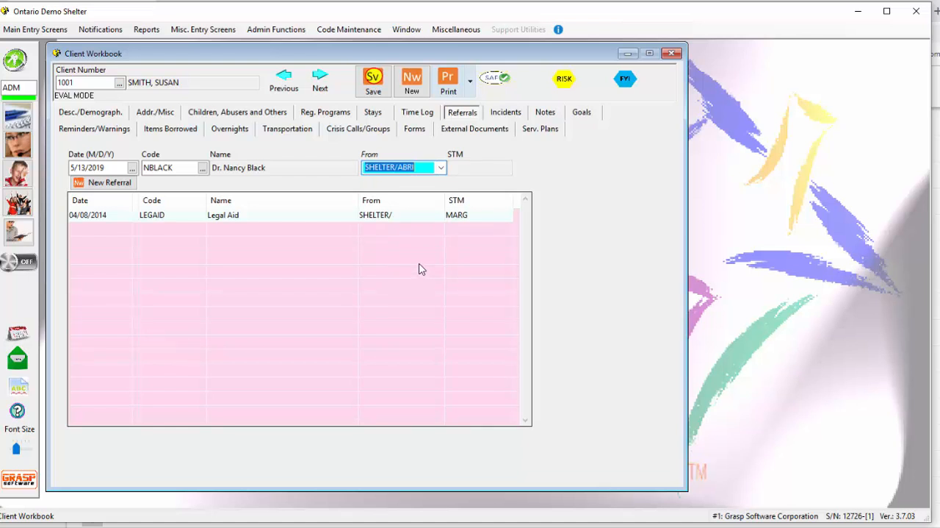
{"action": "left_click", "coordinate": [375, 82]}
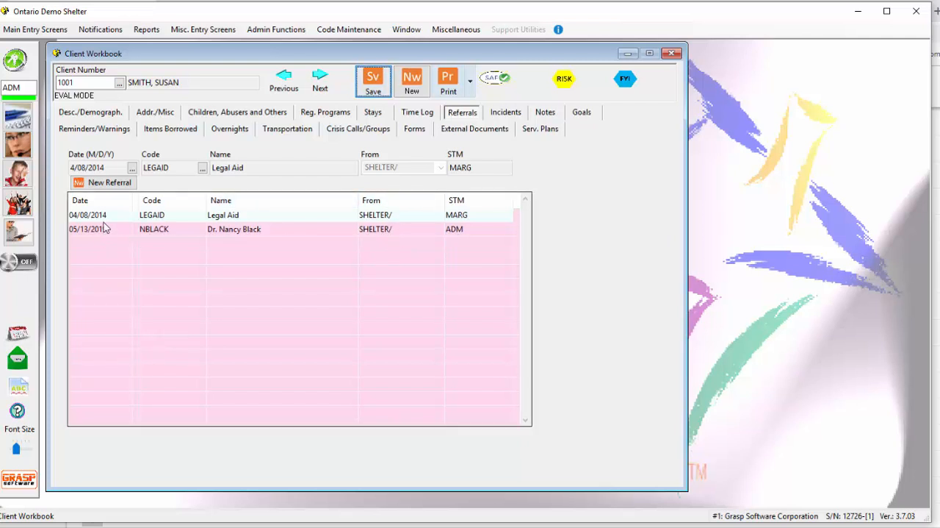
Start another client referral and view the Referral Services code list without choosing a service.
{"action": "left_click", "coordinate": [106, 182]}
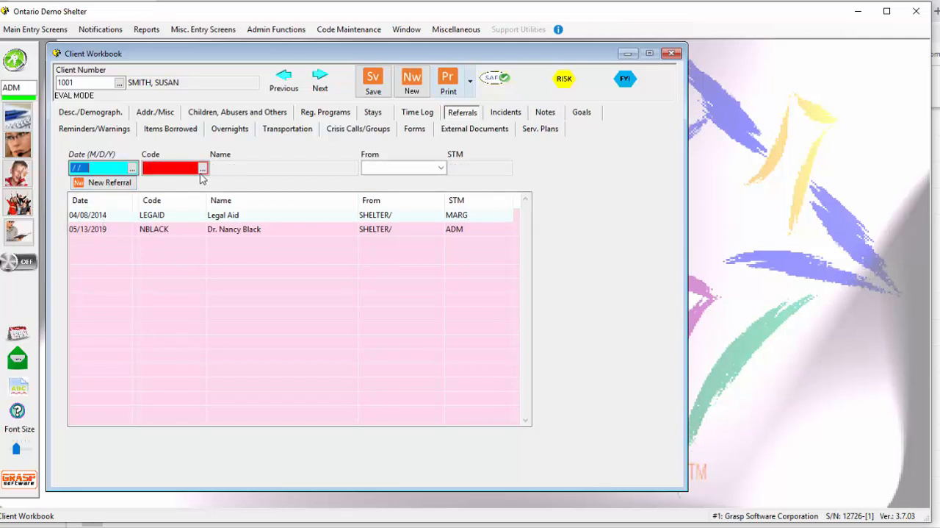
{"action": "left_click", "coordinate": [202, 168]}
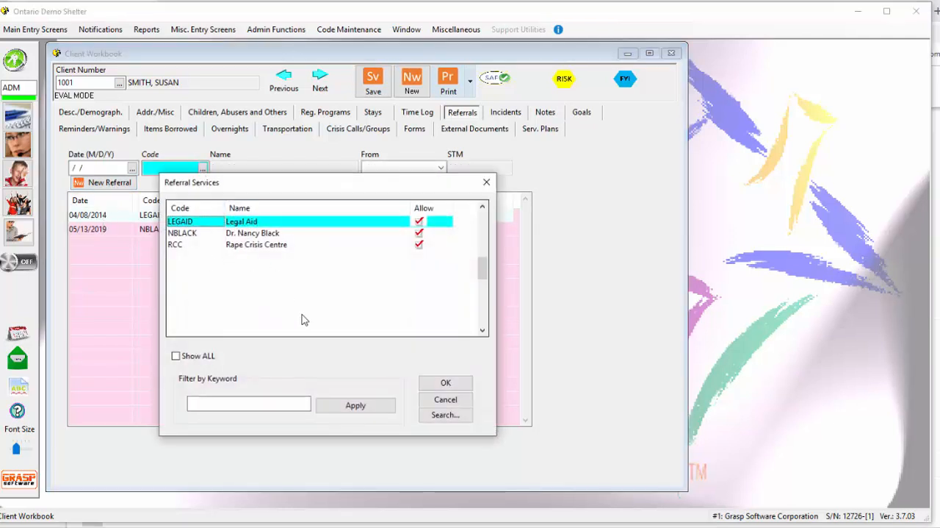
{"action": "left_click", "coordinate": [455, 402]}
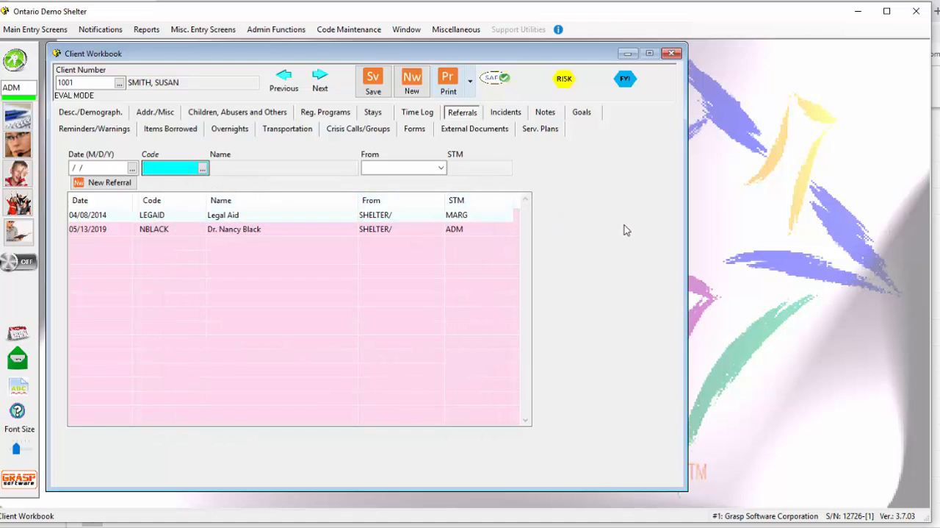
Close the Client Workbook and open the screen for maintaining the outside service provider list.
{"action": "left_click", "coordinate": [671, 53]}
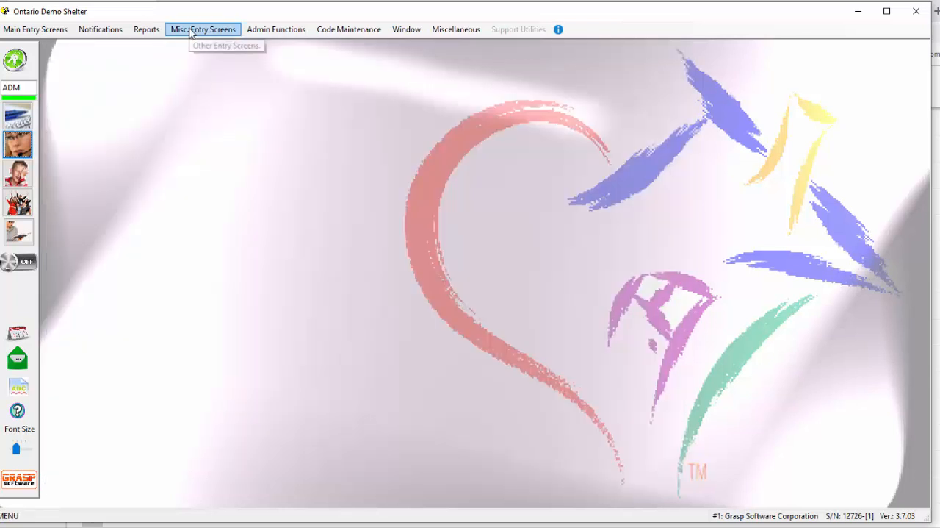
{"action": "left_click", "coordinate": [229, 36]}
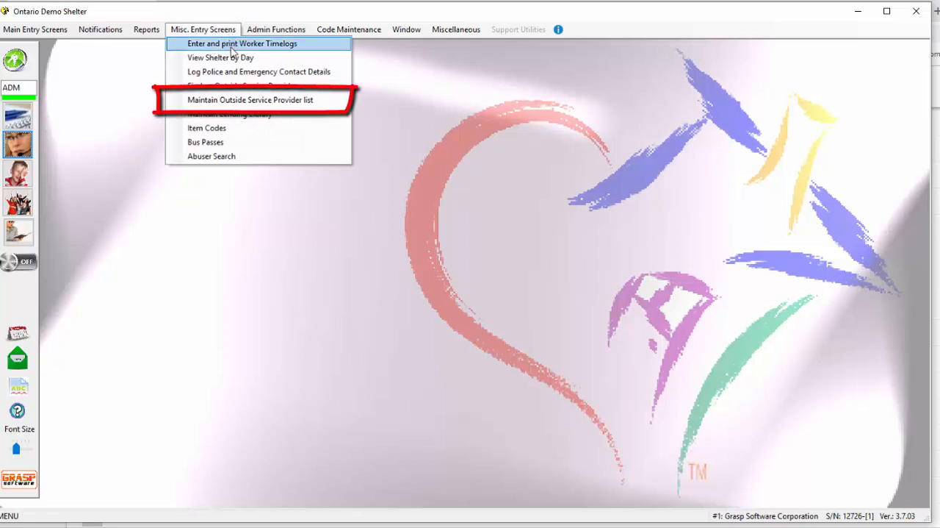
{"action": "left_click", "coordinate": [327, 101]}
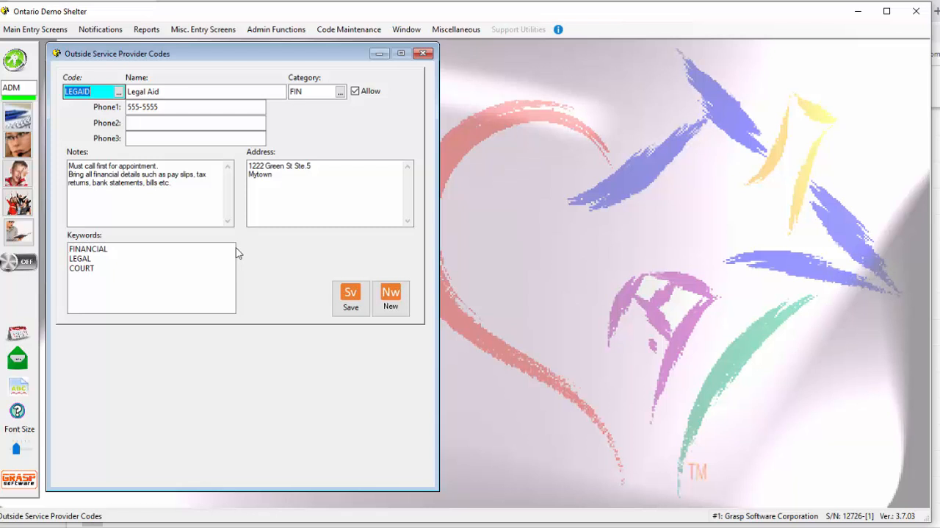
Examine the category choices available for the Legal Aid provider without changing its category.
{"action": "left_click", "coordinate": [319, 96]}
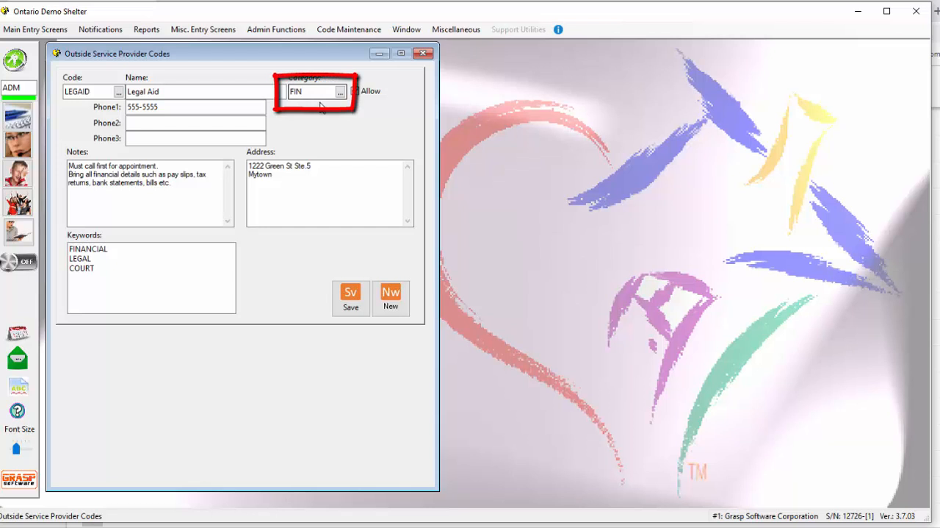
{"action": "left_click", "coordinate": [341, 91]}
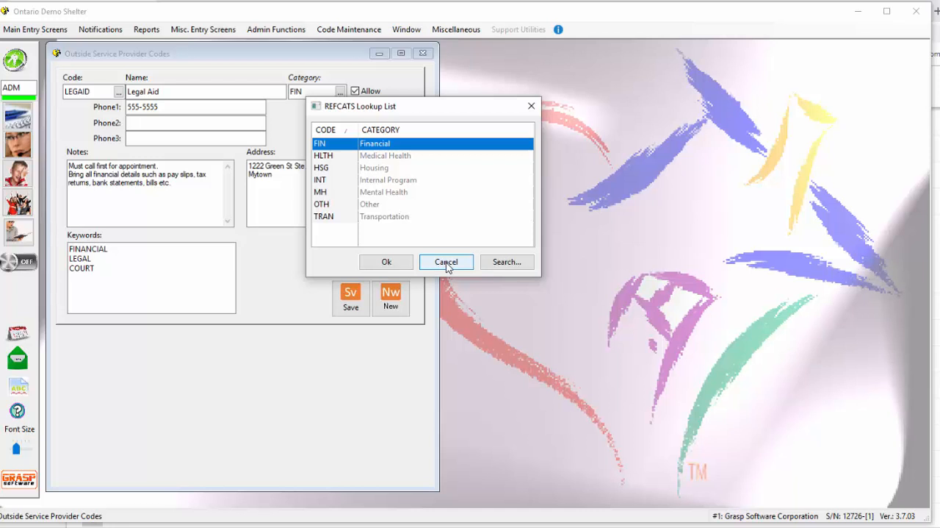
{"action": "left_click", "coordinate": [446, 262]}
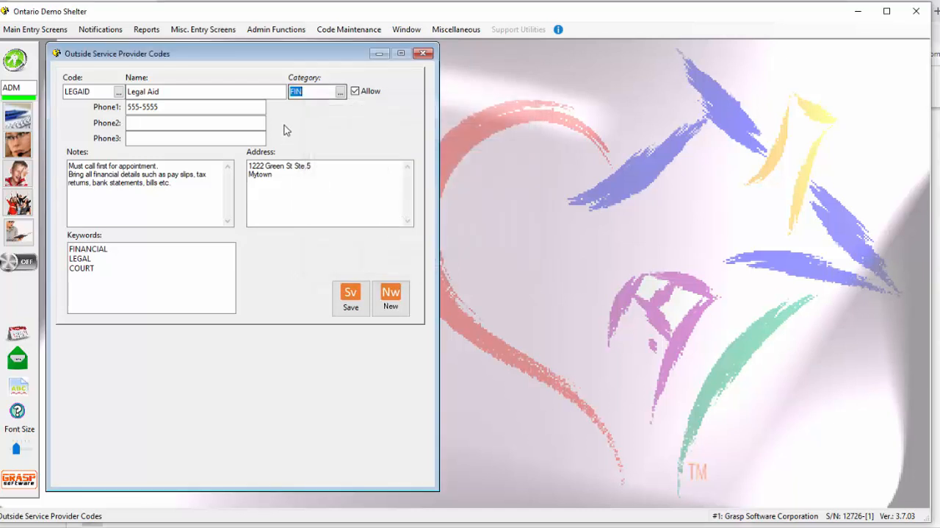
{"action": "left_click", "coordinate": [340, 93]}
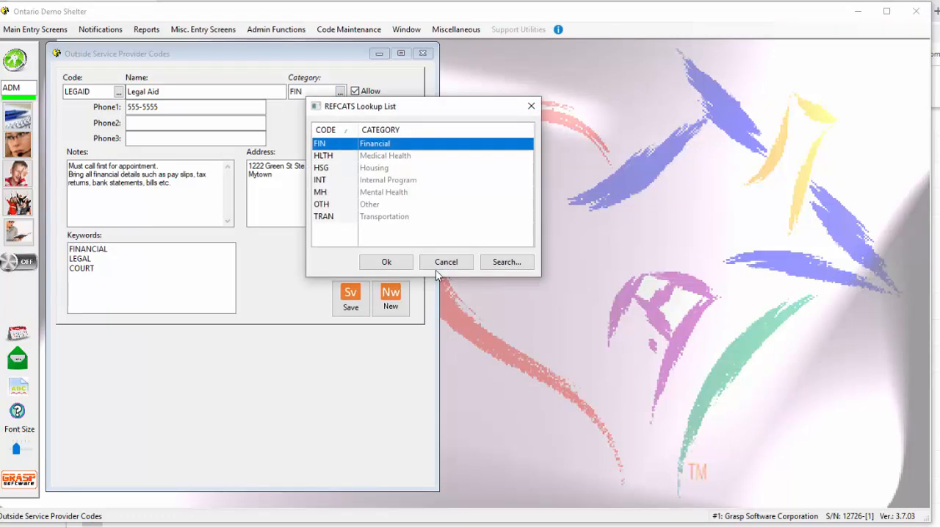
{"action": "left_click", "coordinate": [446, 262]}
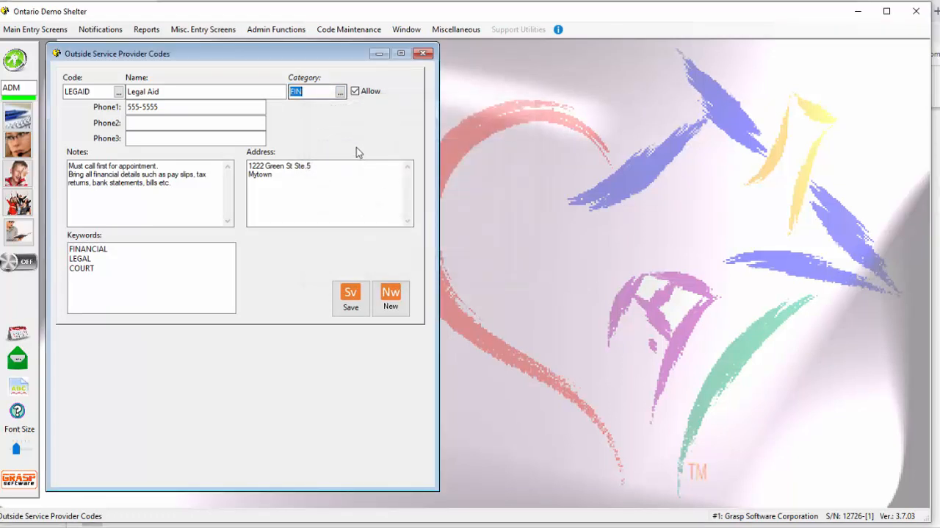
Open the category codes for outside service providers and place that window beside the Outside Service Provider Codes window.
{"action": "left_click", "coordinate": [365, 35]}
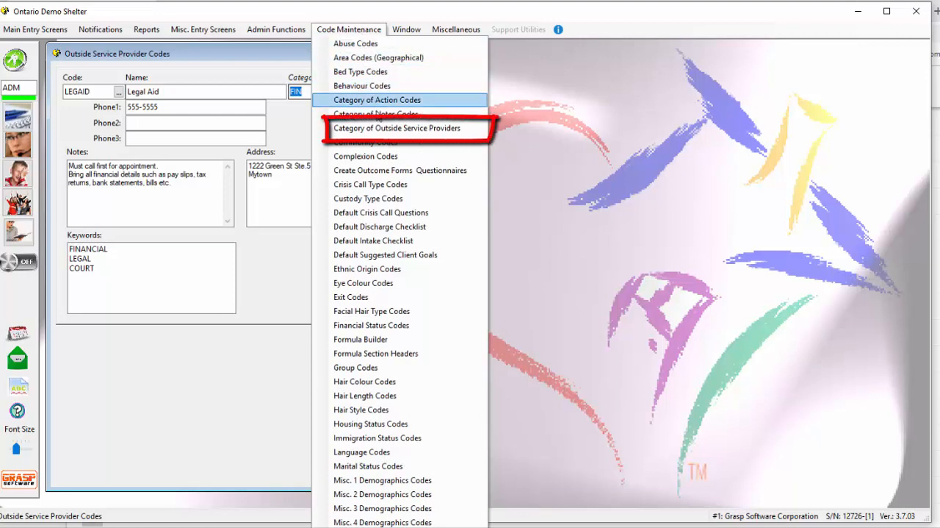
{"action": "left_click", "coordinate": [457, 127]}
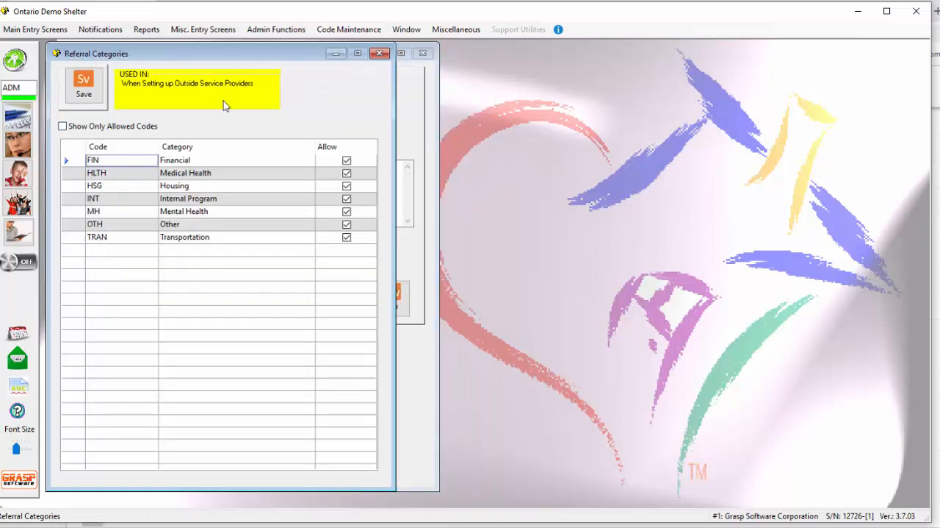
{"action": "left_click_drag", "start_coordinate": [229, 56], "coordinate": [664, 50]}
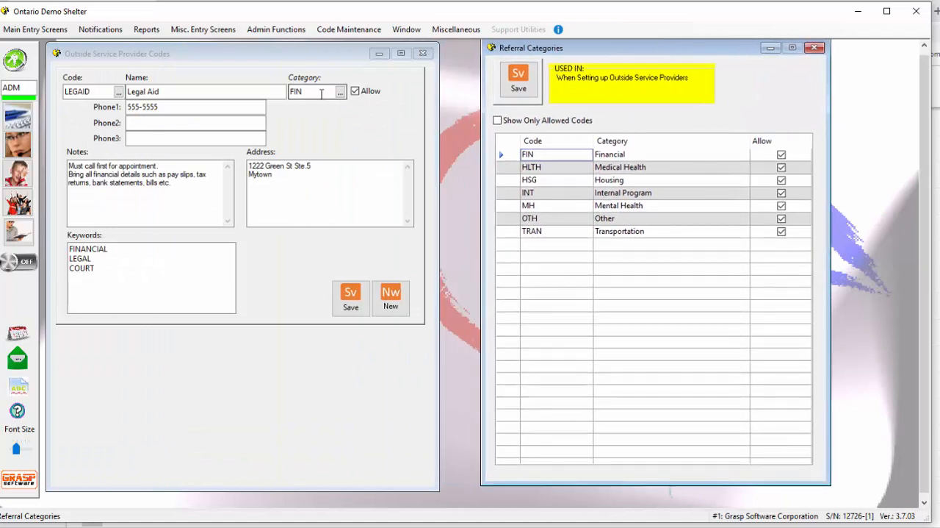
Compare the Legal Aid provider's category lookup with the Referral Categories table, leaving the category as is.
{"action": "left_click", "coordinate": [321, 93]}
{"action": "left_click", "coordinate": [340, 94]}
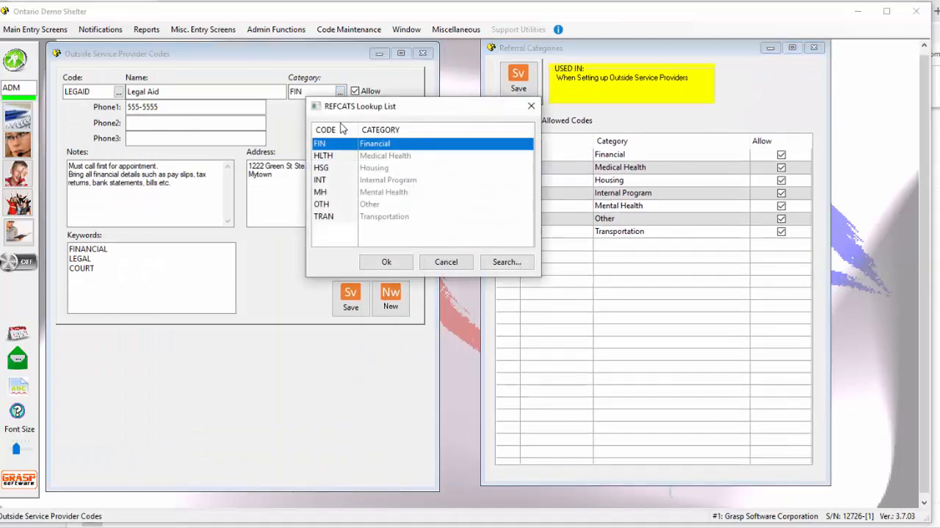
{"action": "left_click", "coordinate": [444, 262]}
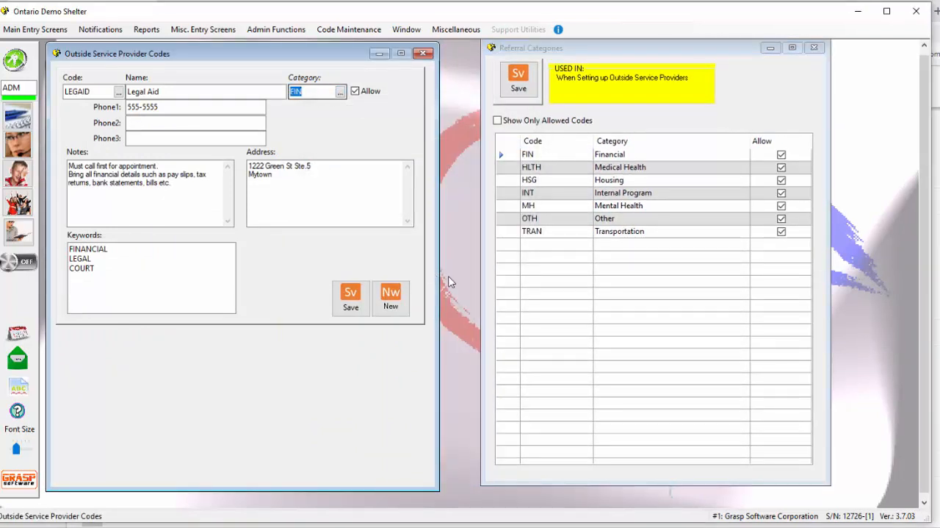